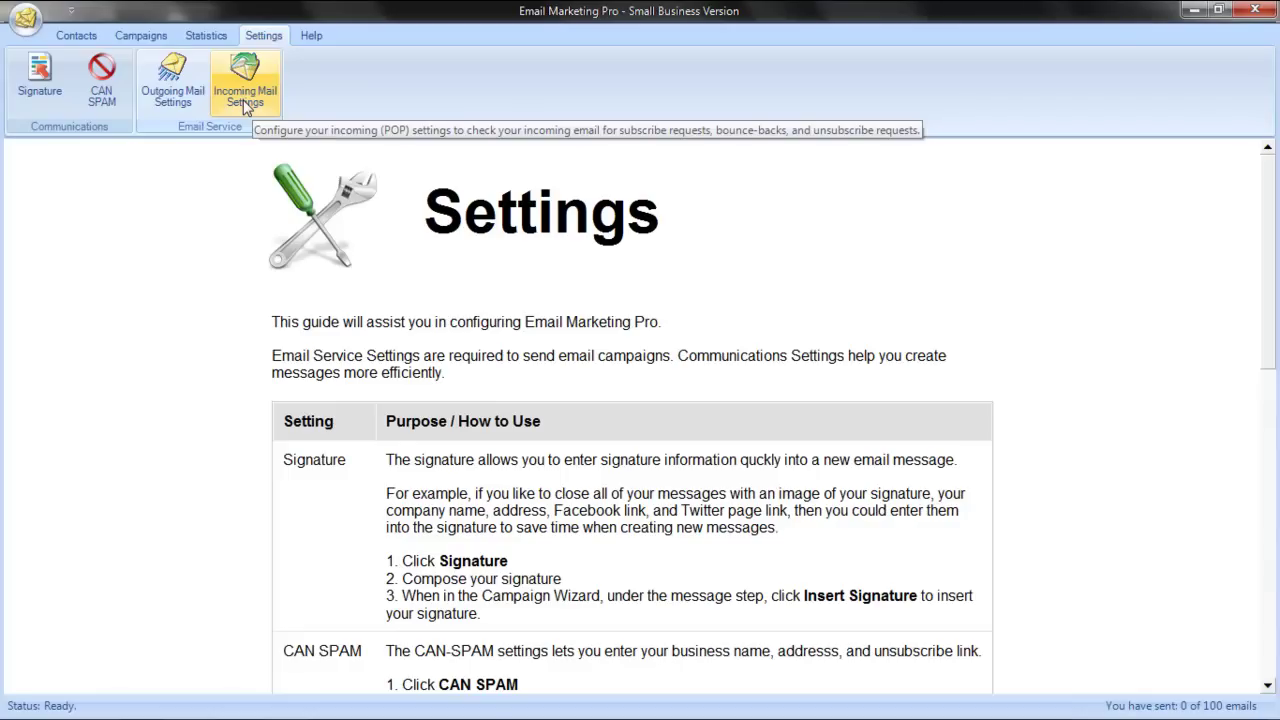
Replace the custom signature picture with Untitled-2.png from the desktop
click(40, 80)
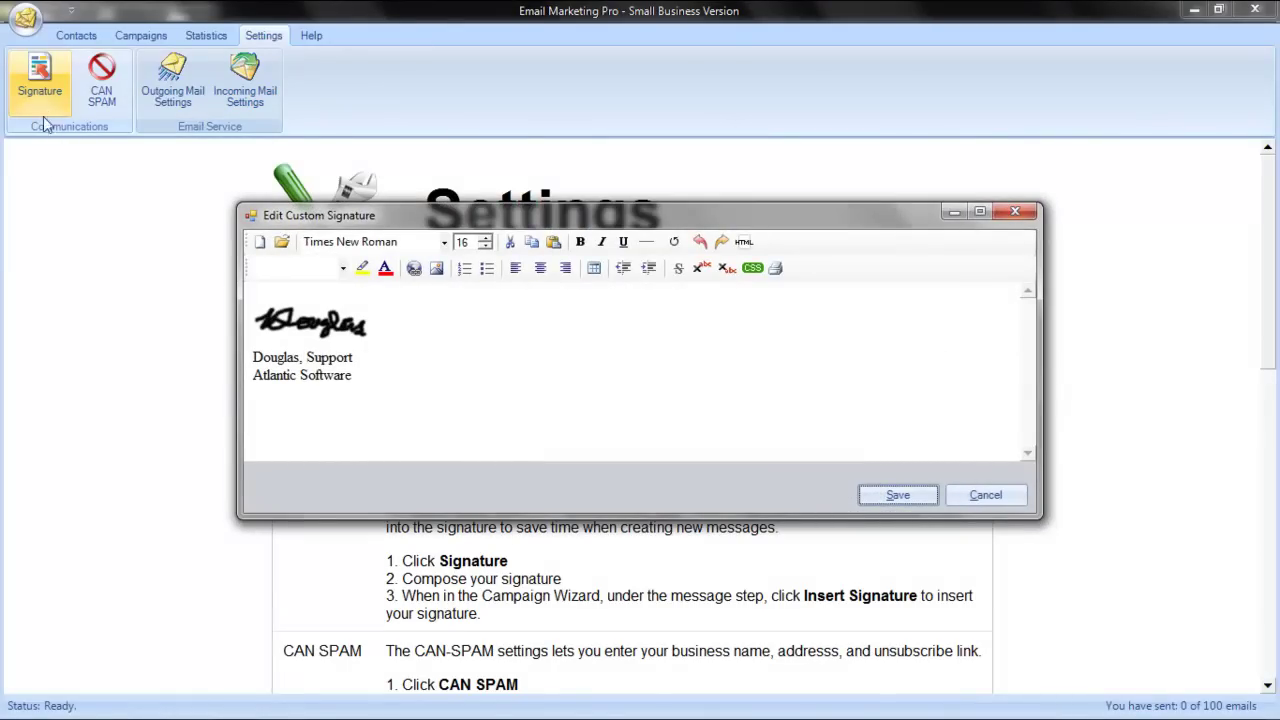
click(316, 322)
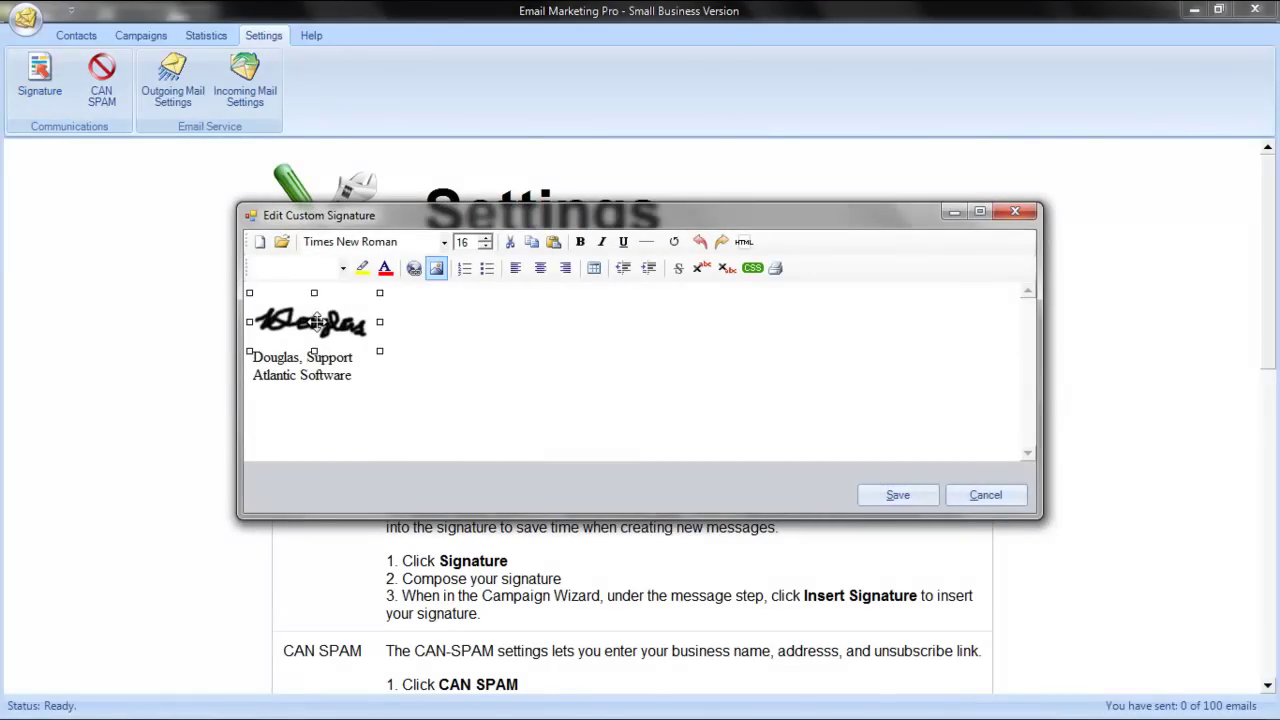
click(441, 279)
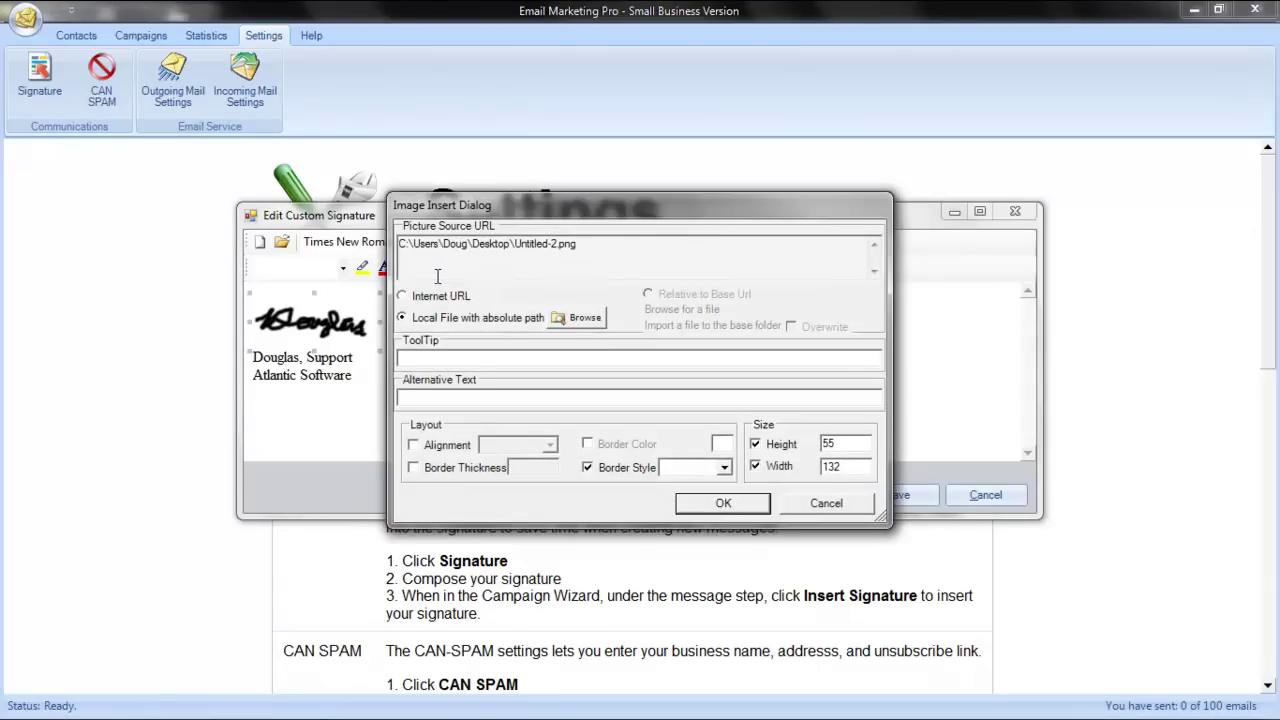
click(580, 318)
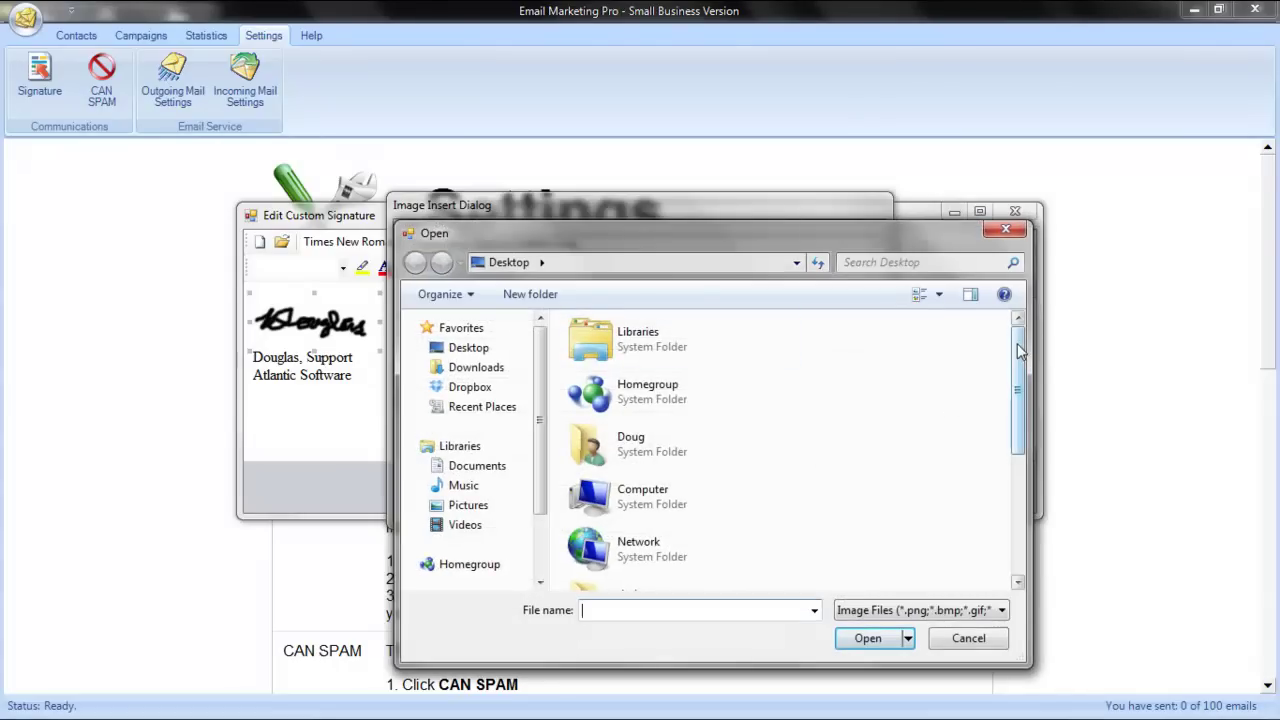
drag(1017, 390, 988, 497)
double_click(625, 558)
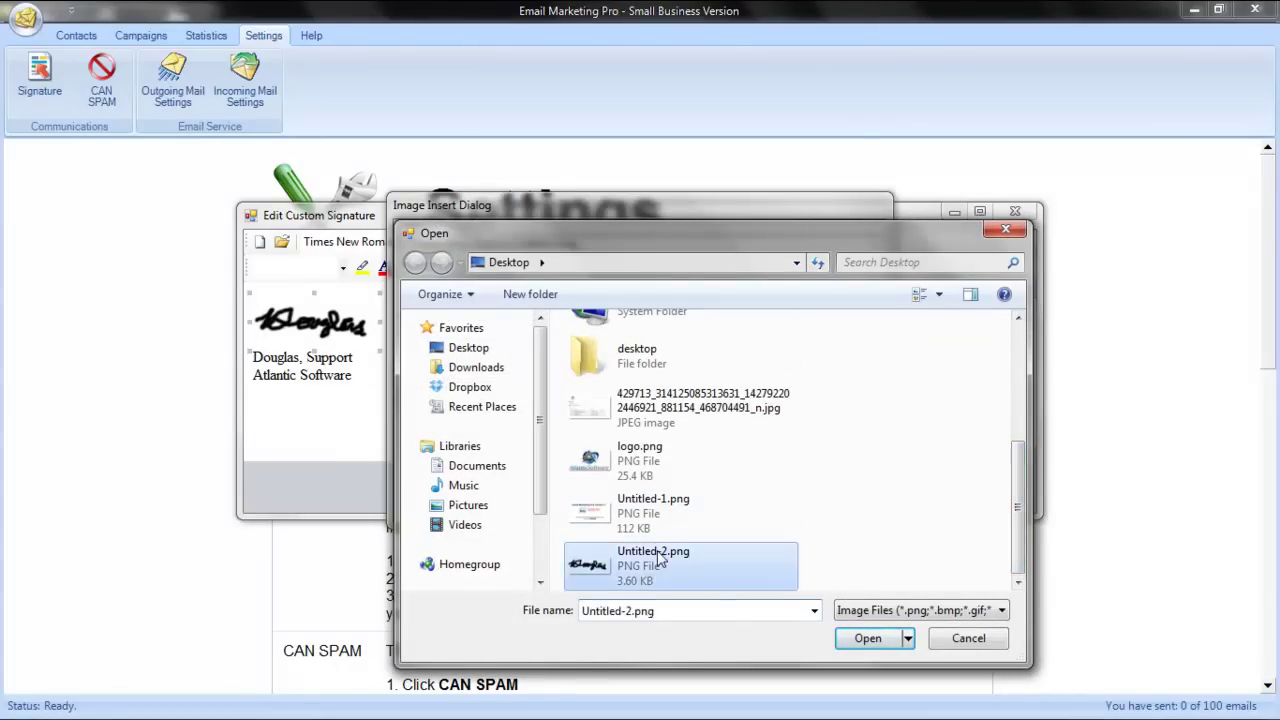
click(723, 505)
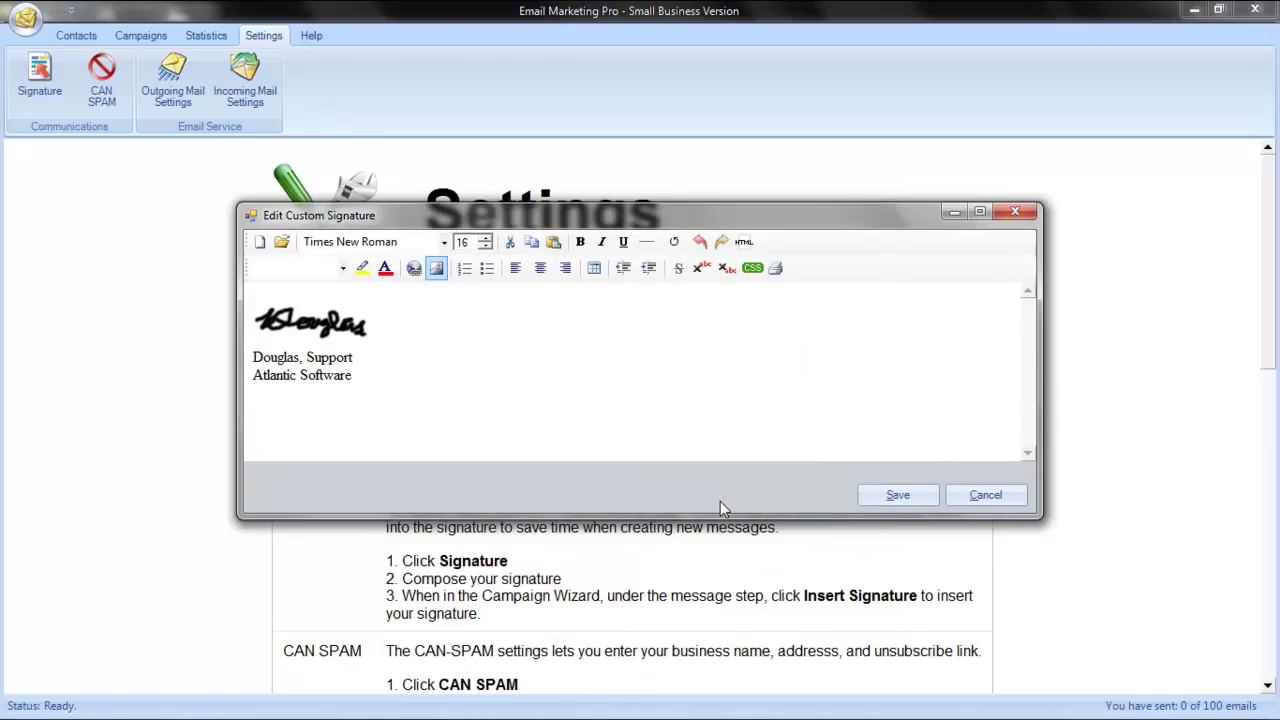
Accept the signature picture's hyperlink settings and save the custom signature
click(328, 333)
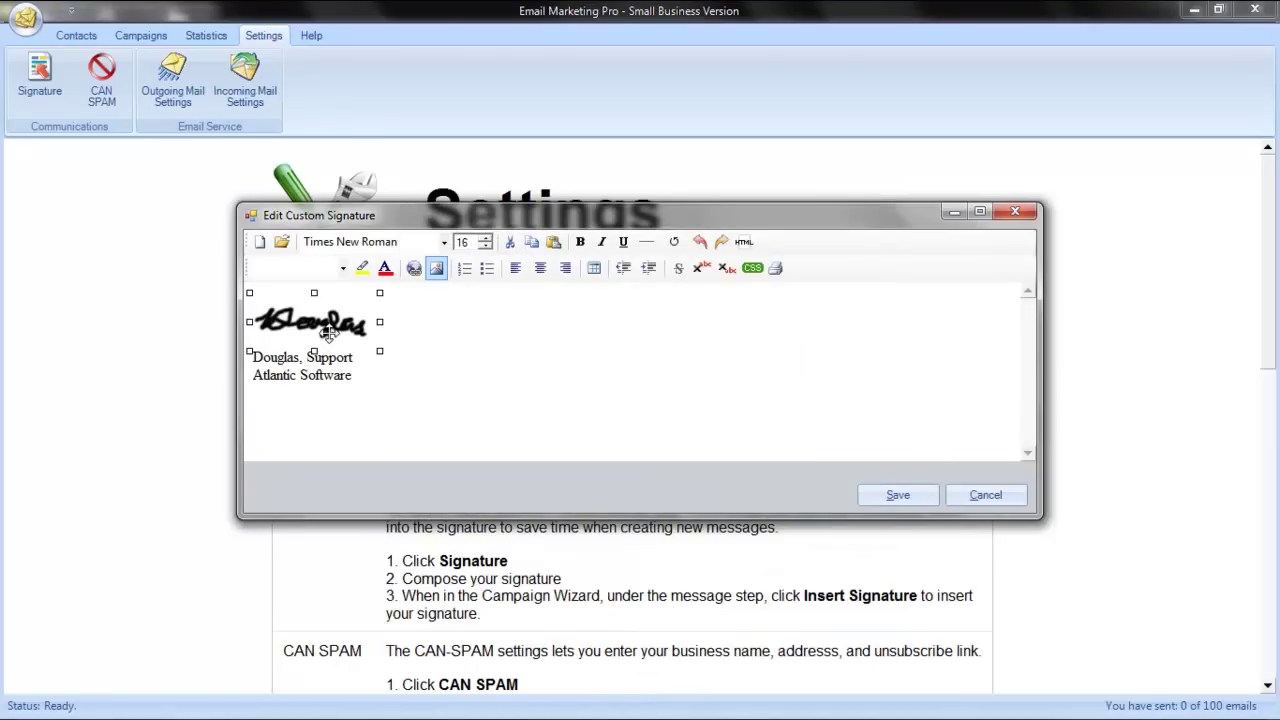
click(414, 268)
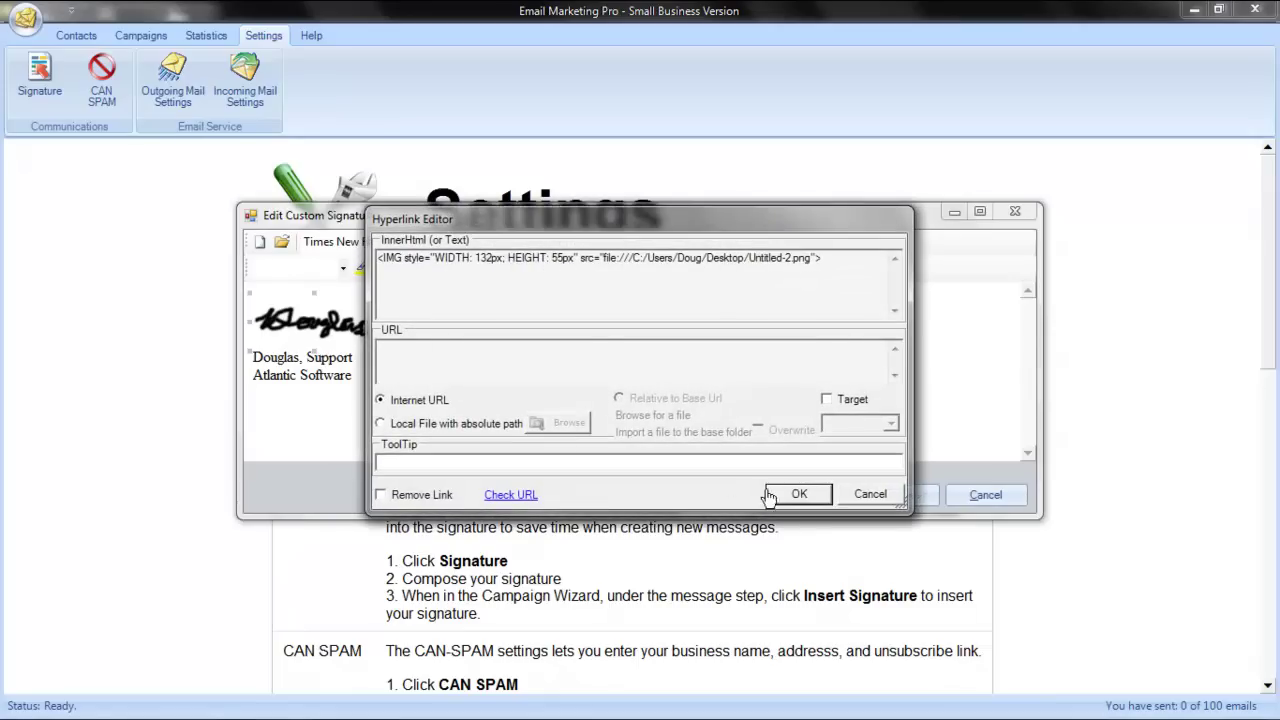
click(812, 496)
click(894, 497)
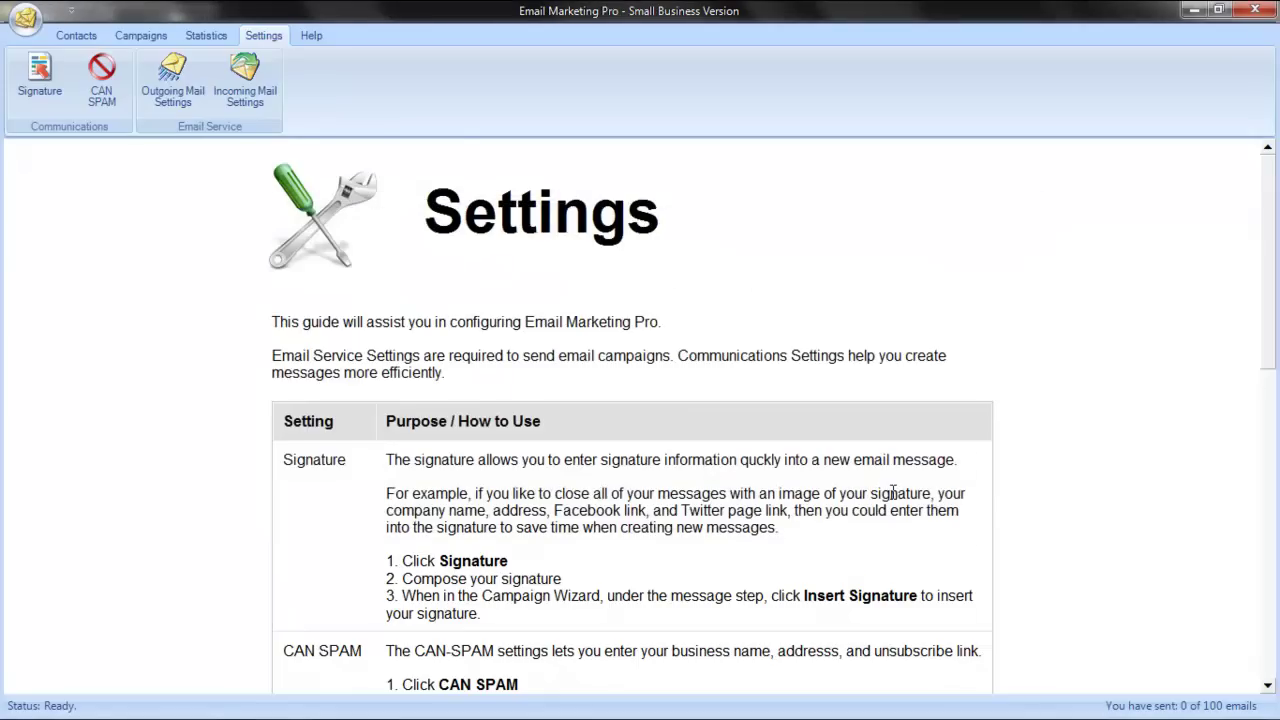
Review the CAN-SPAM business name and unsubscribe e-mail entries, save them, and acknowledge the confirmation
click(110, 102)
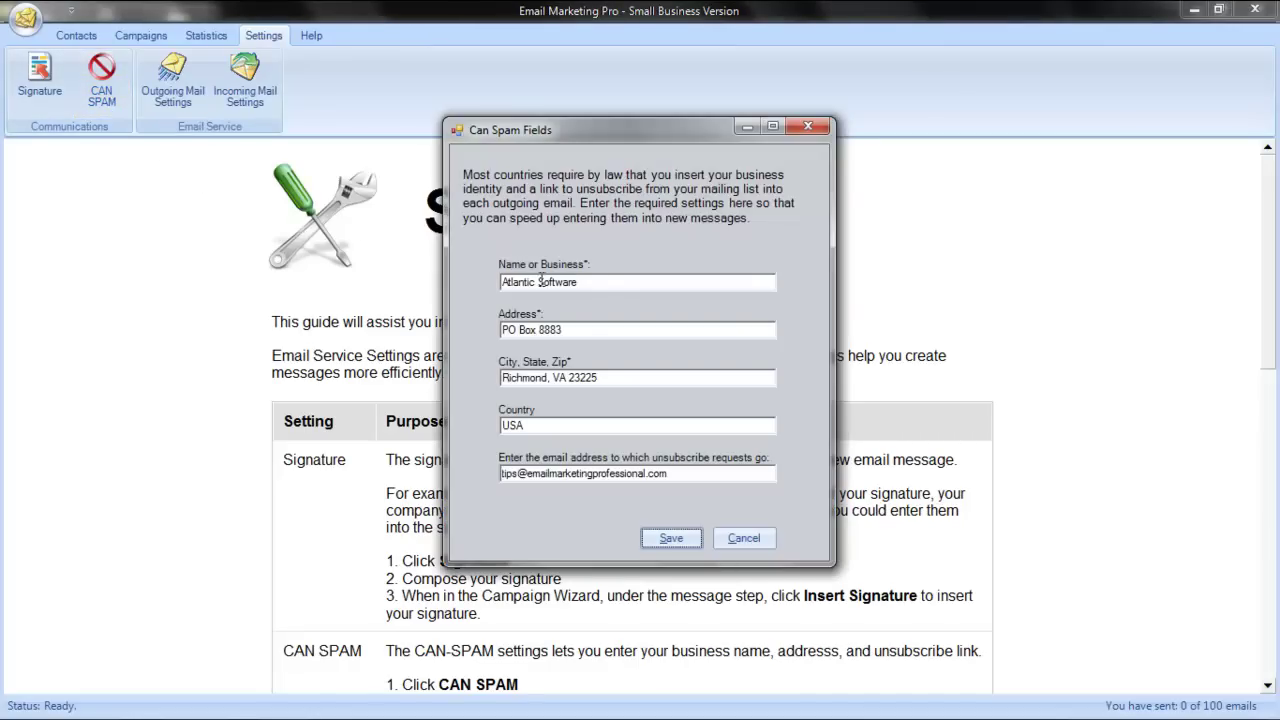
click(613, 284)
click(686, 476)
click(672, 539)
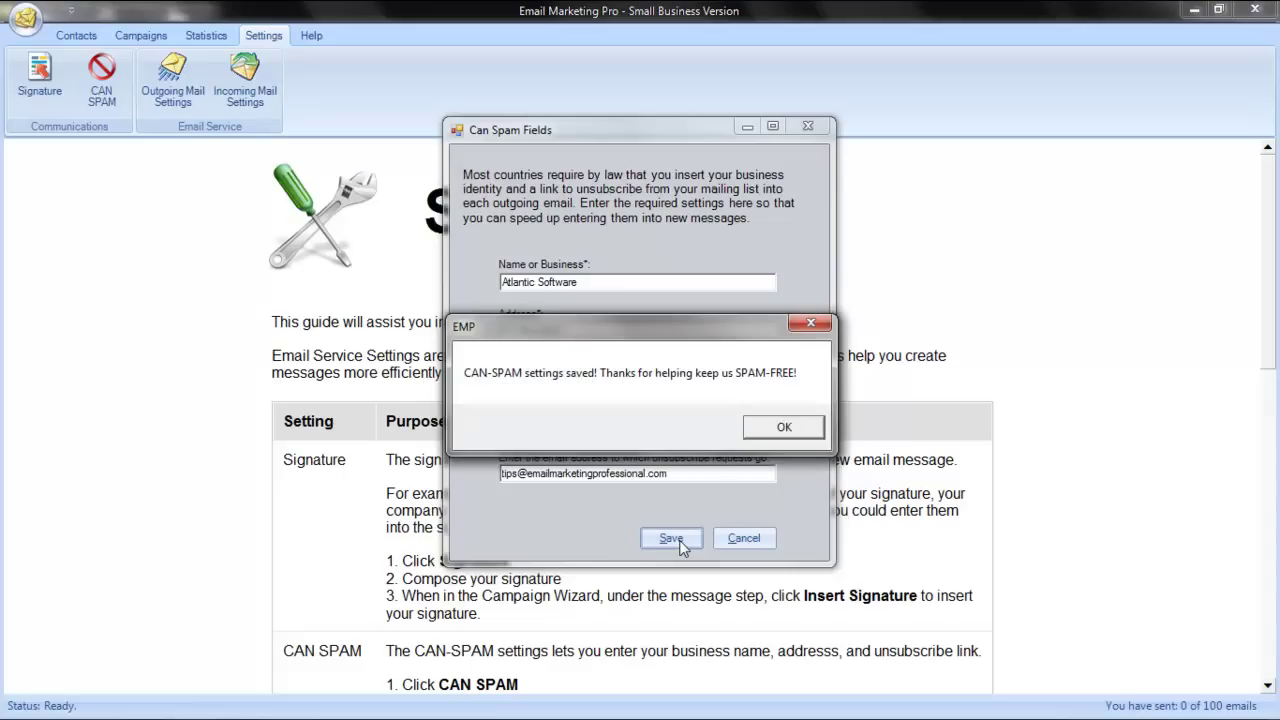
click(777, 436)
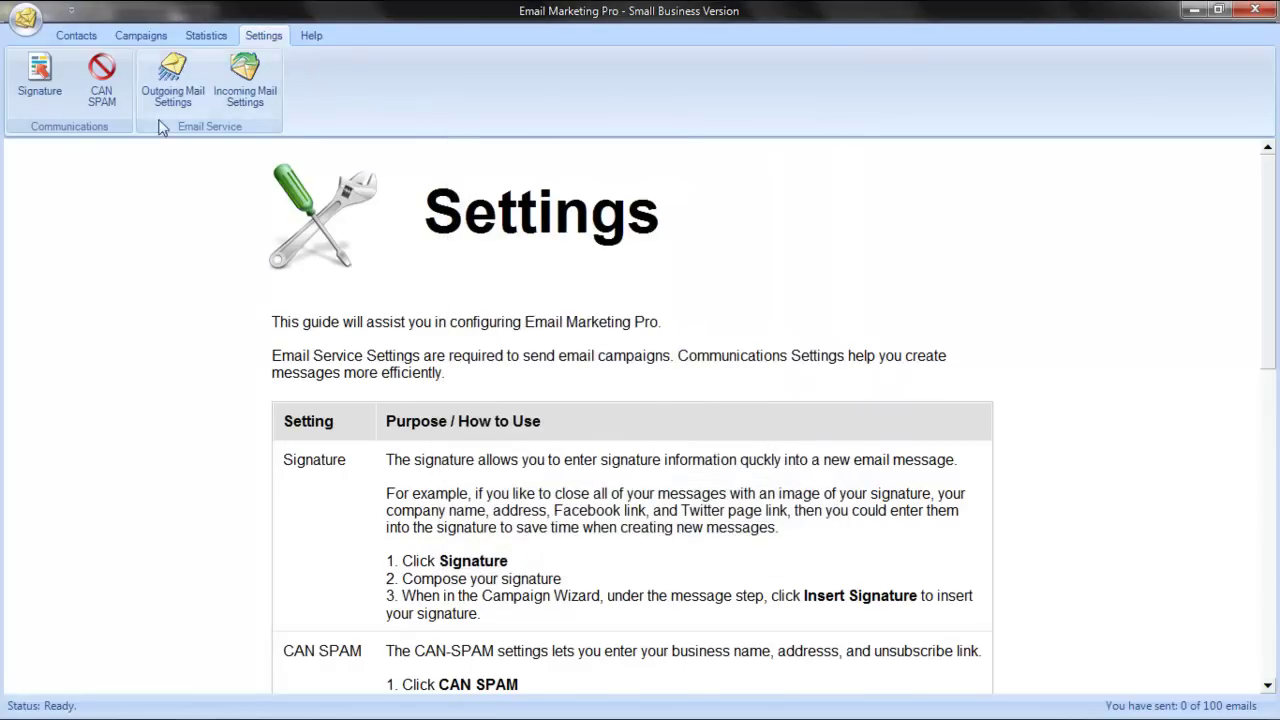
Choose Gmail as the outgoing mail service and replace the user name with the Gmail account name
click(165, 106)
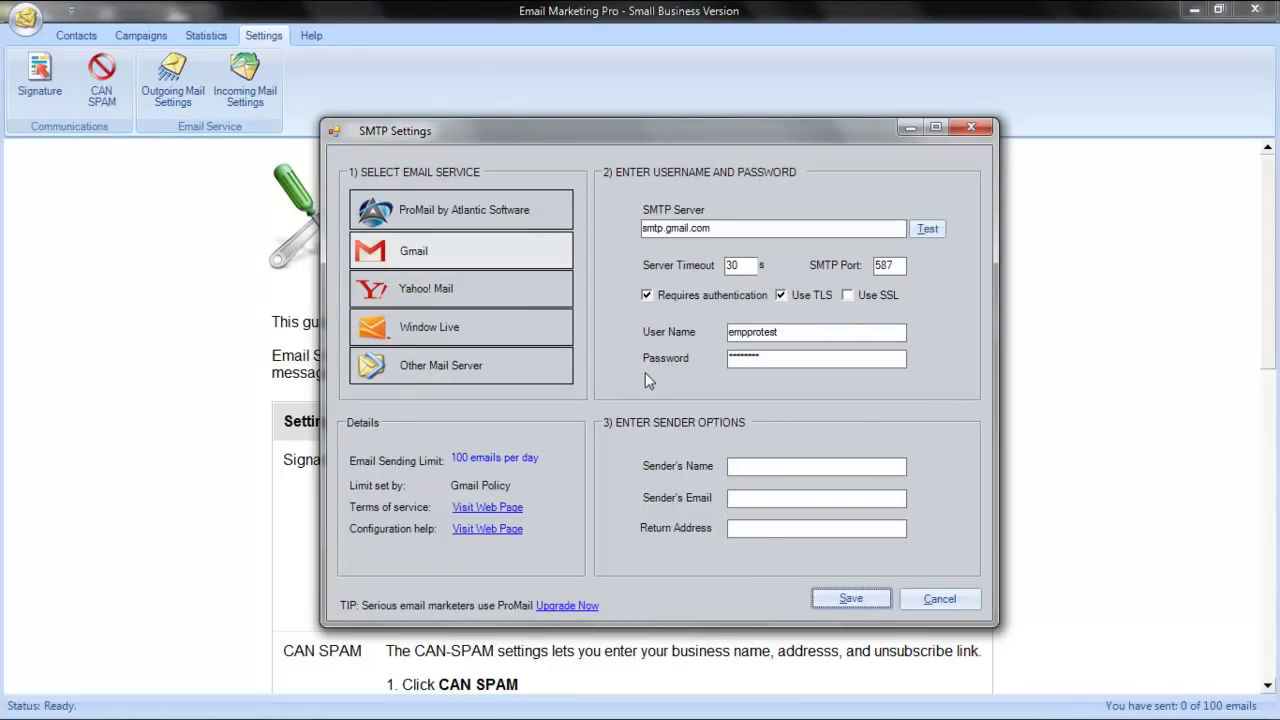
click(461, 250)
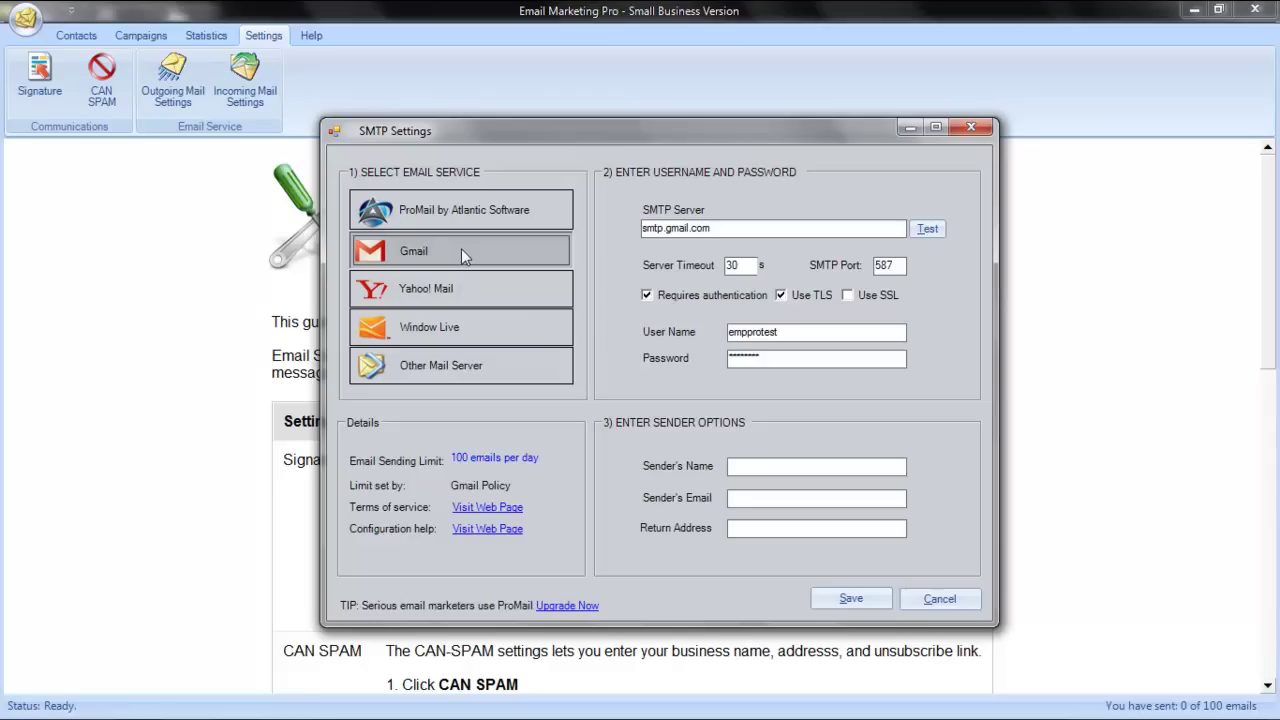
drag(793, 329, 671, 331)
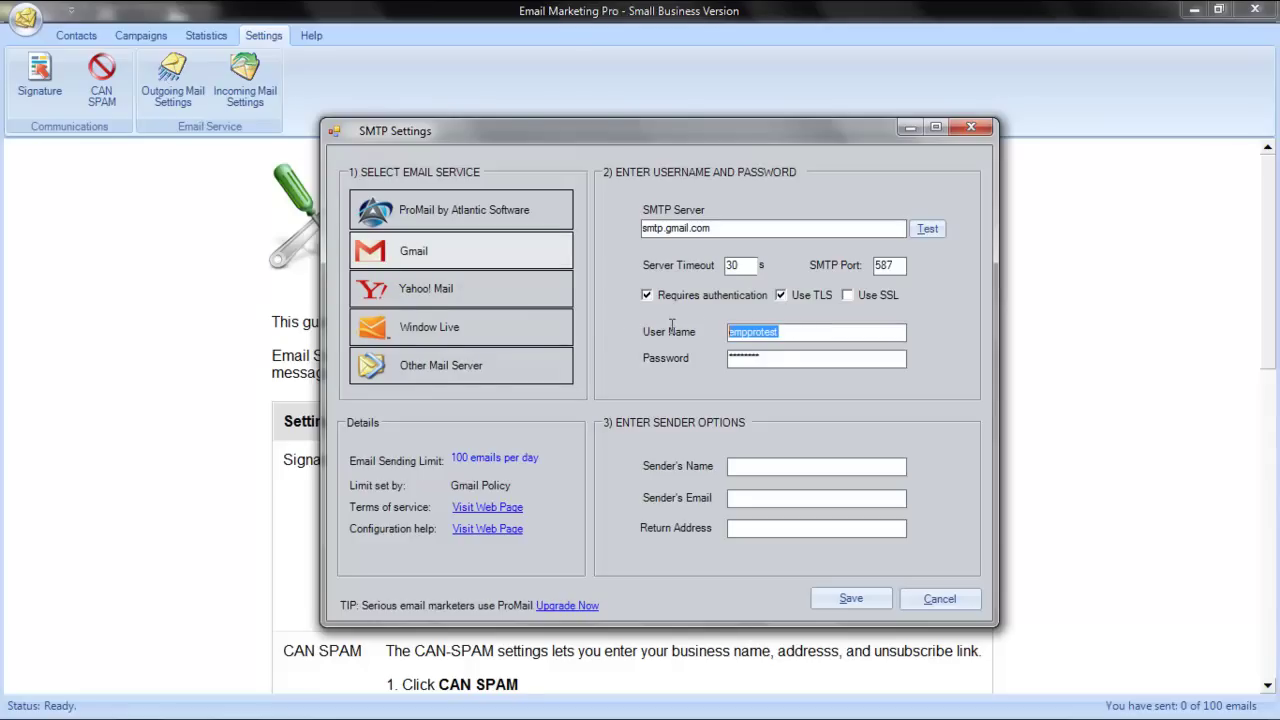
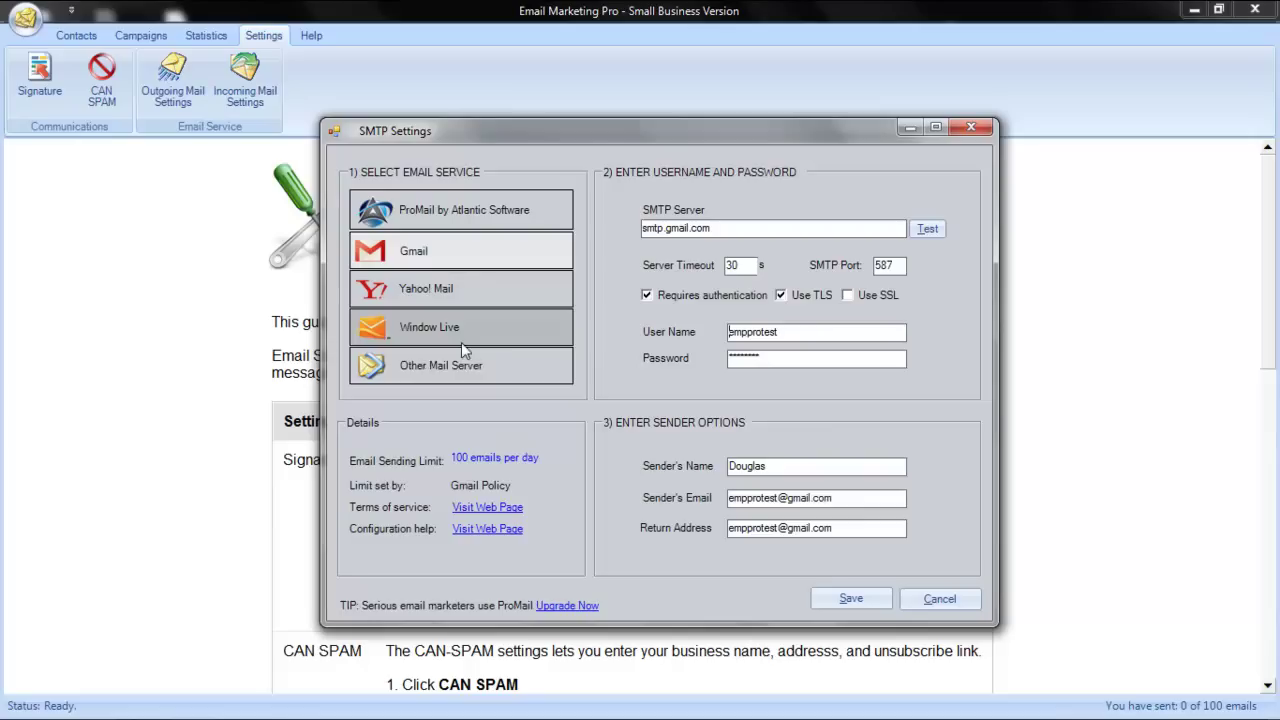
Check the smtp.gmail.com port 587 TLS settings and run the connection test
click(460, 353)
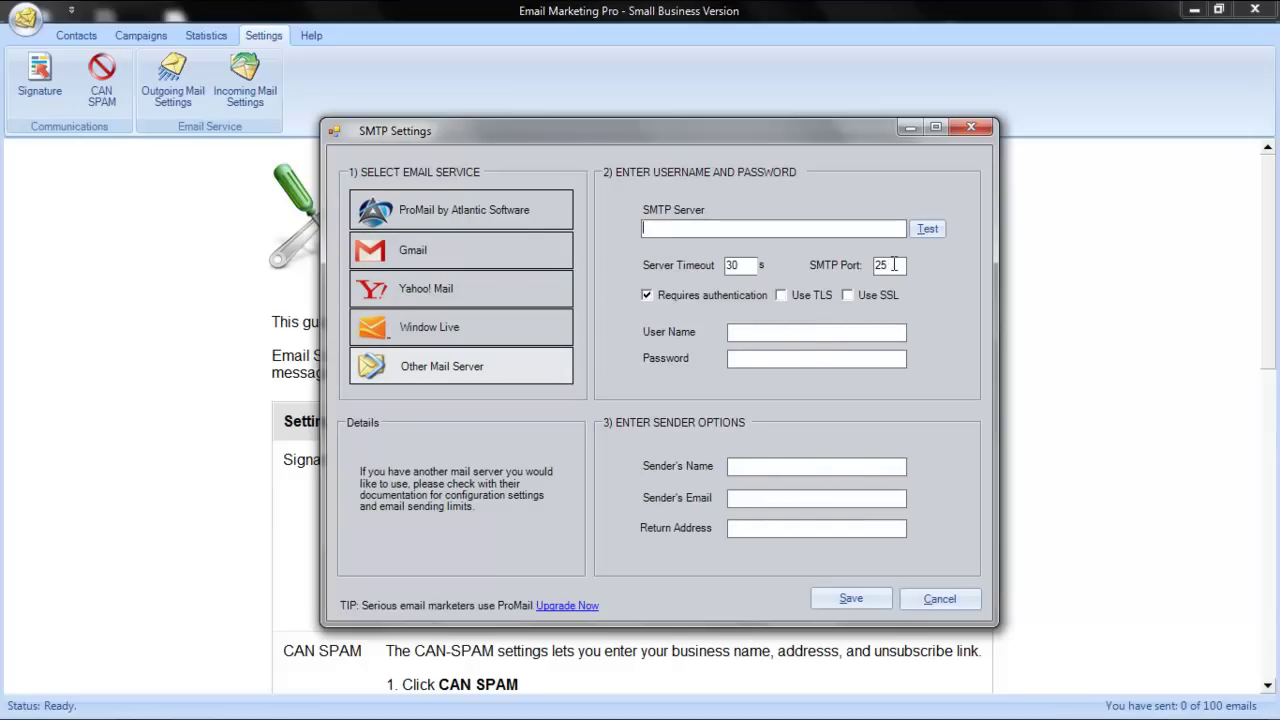
drag(897, 265, 853, 270)
click(757, 331)
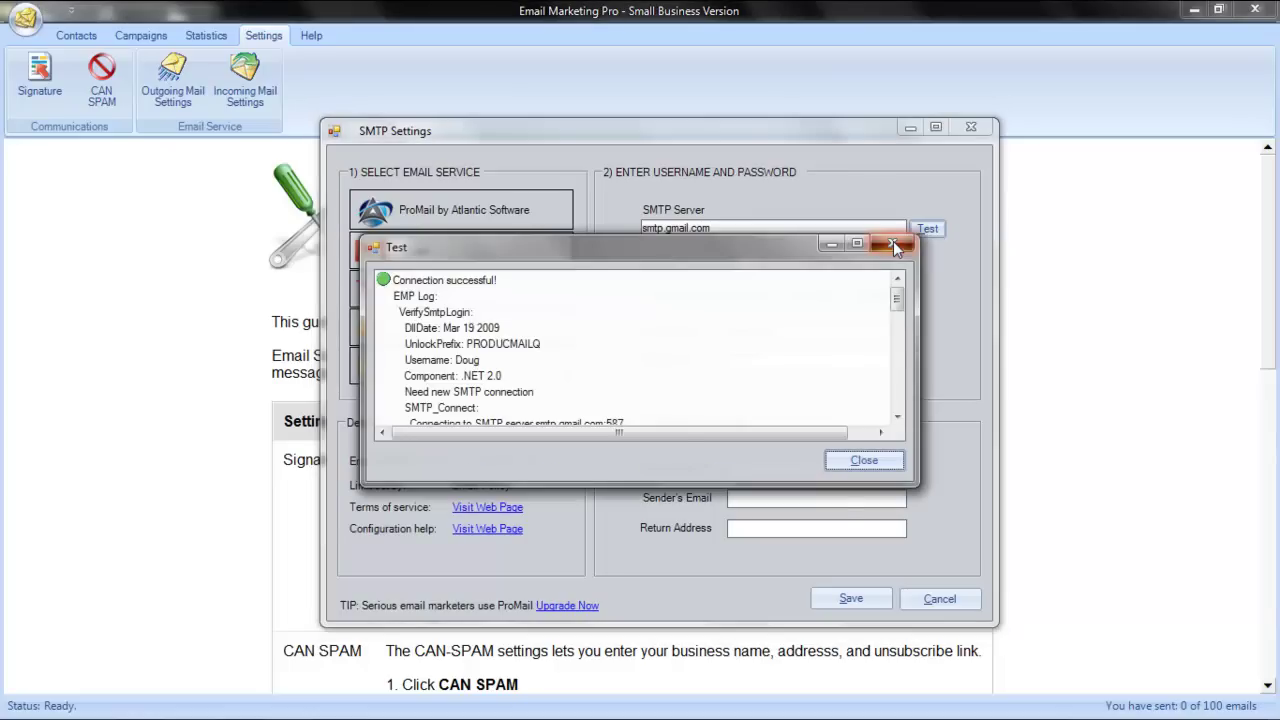
key(Return)
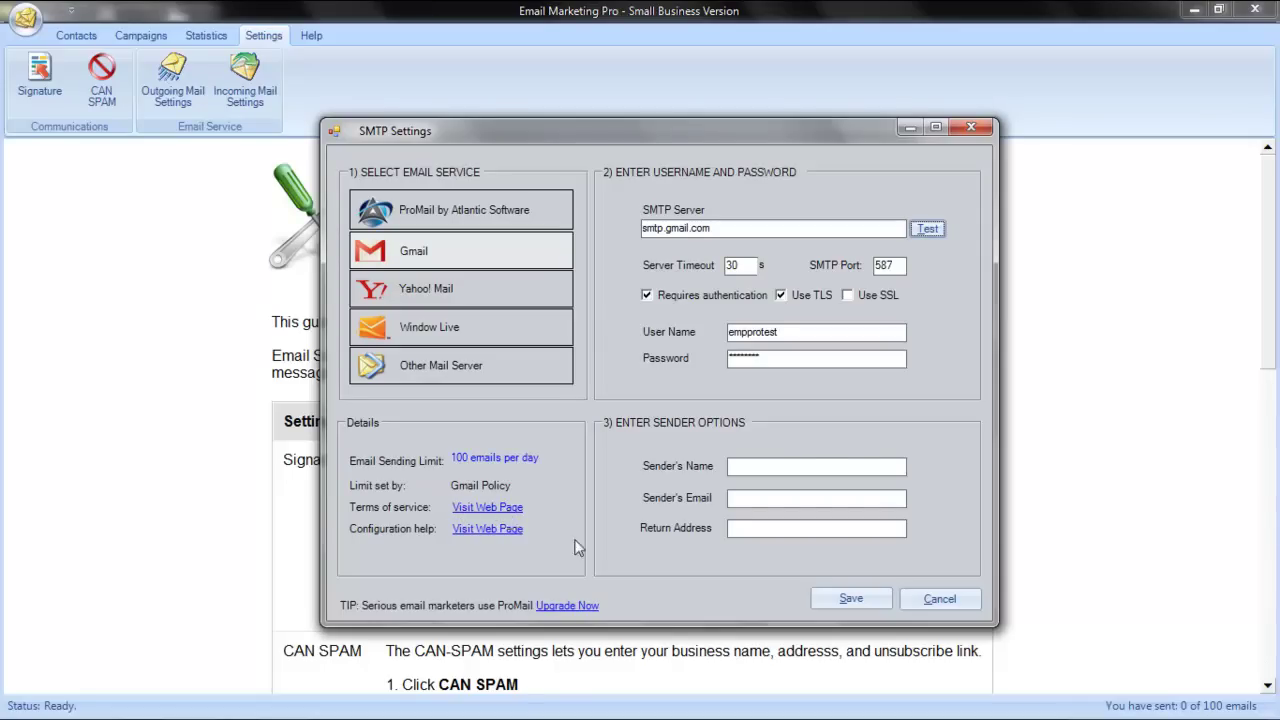
Enter the sender's name, use the Gmail address as sender and return address, and save
click(755, 469)
text(Douglas)
key(Tab)
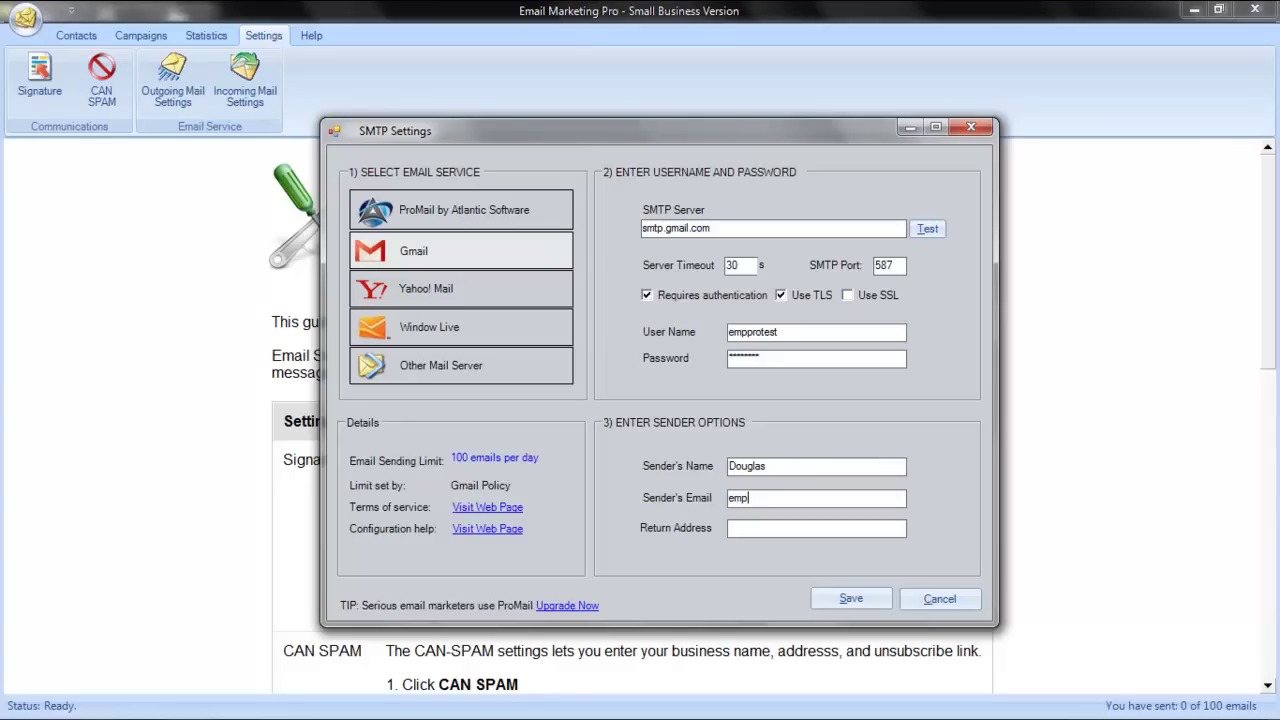
key(Tab)
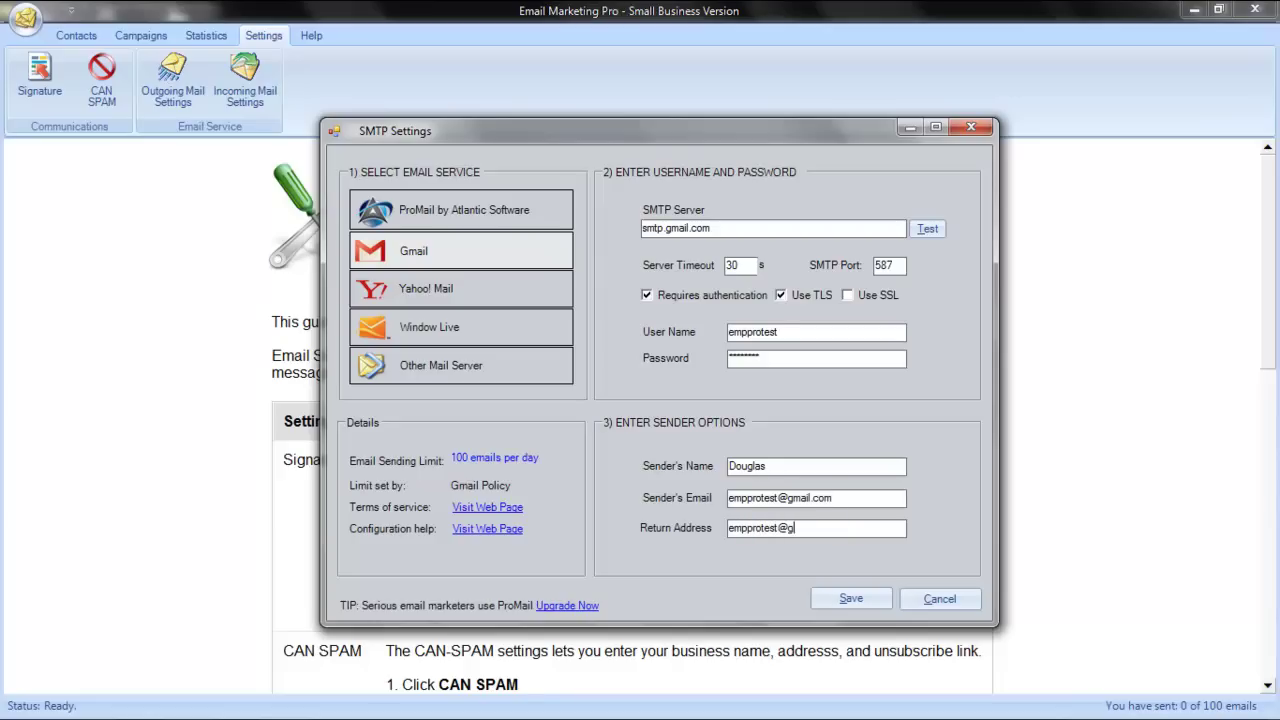
key(Return)
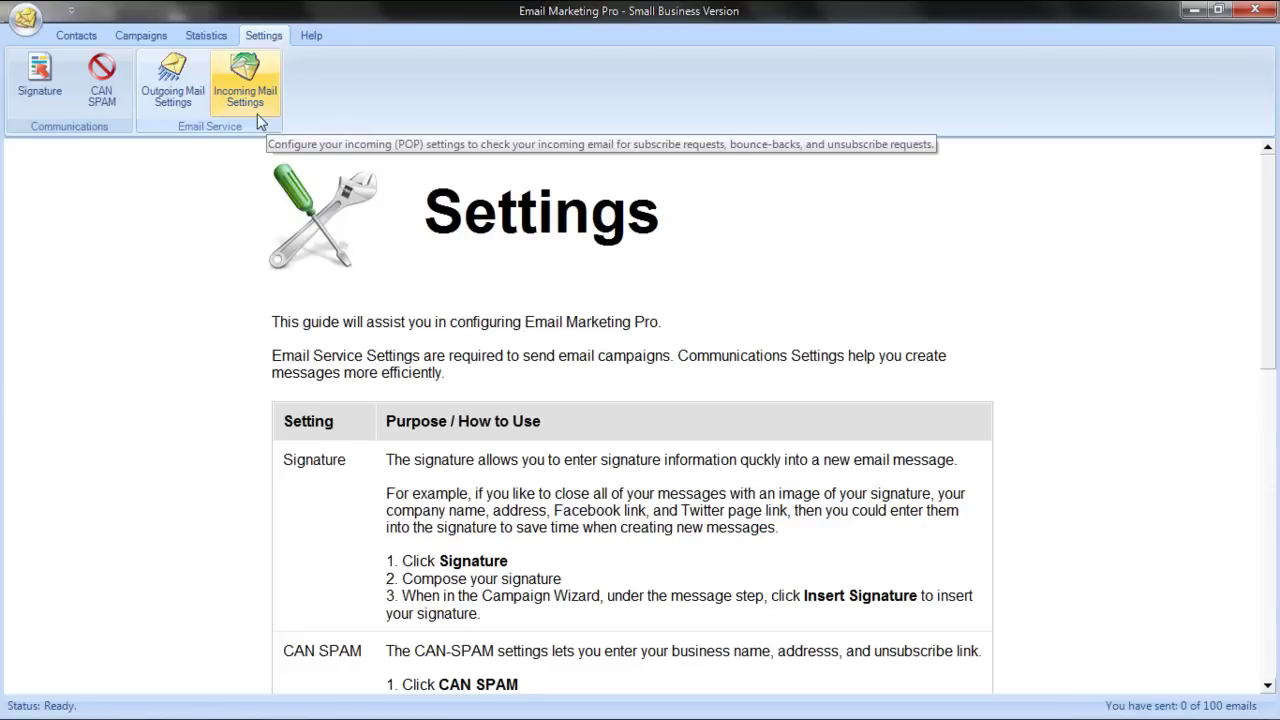
Check the POP server pop.secureserver.net, port 110, UNSUBSCRIBE and SUBSCRIBE keywords, then save them
click(245, 85)
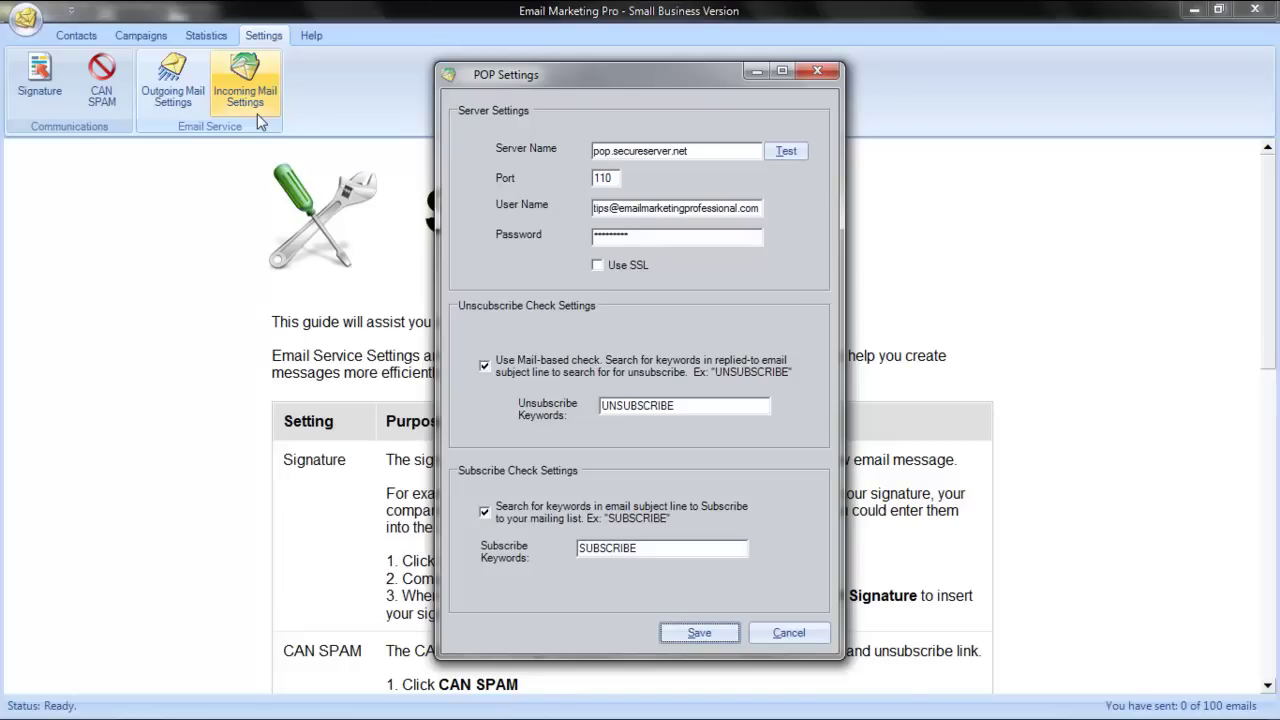
click(704, 150)
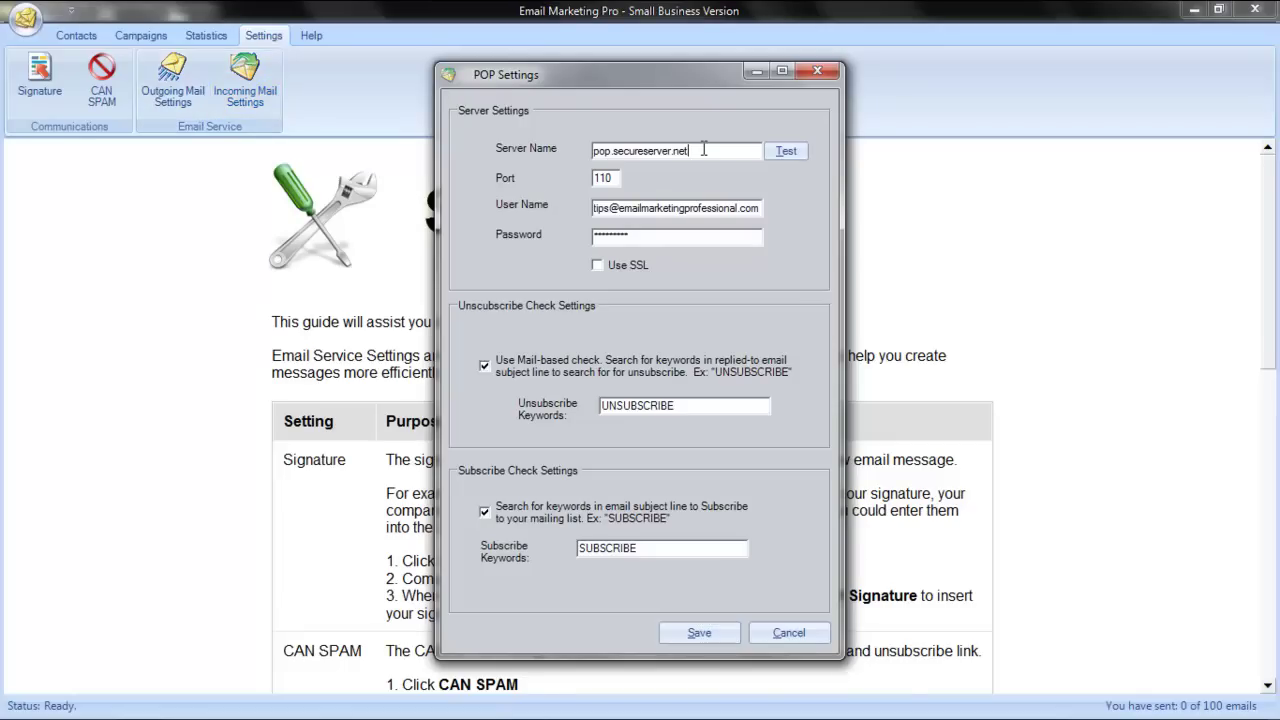
drag(704, 150, 567, 149)
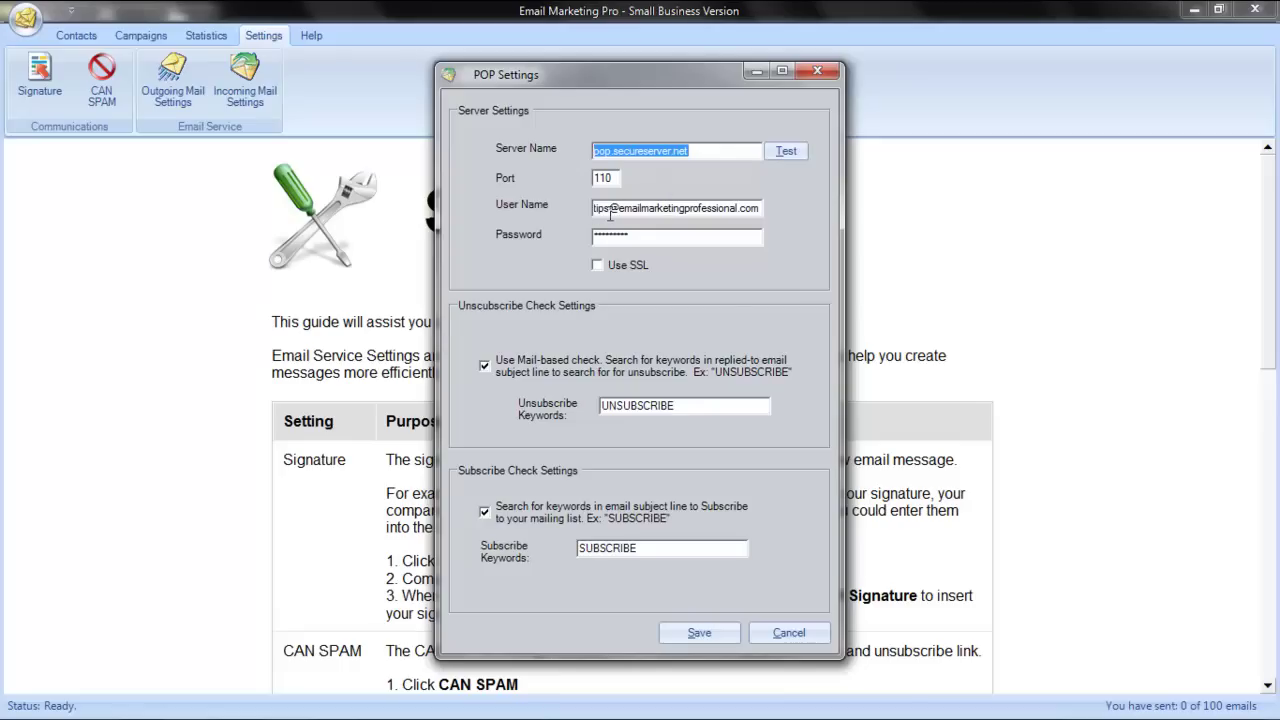
click(682, 401)
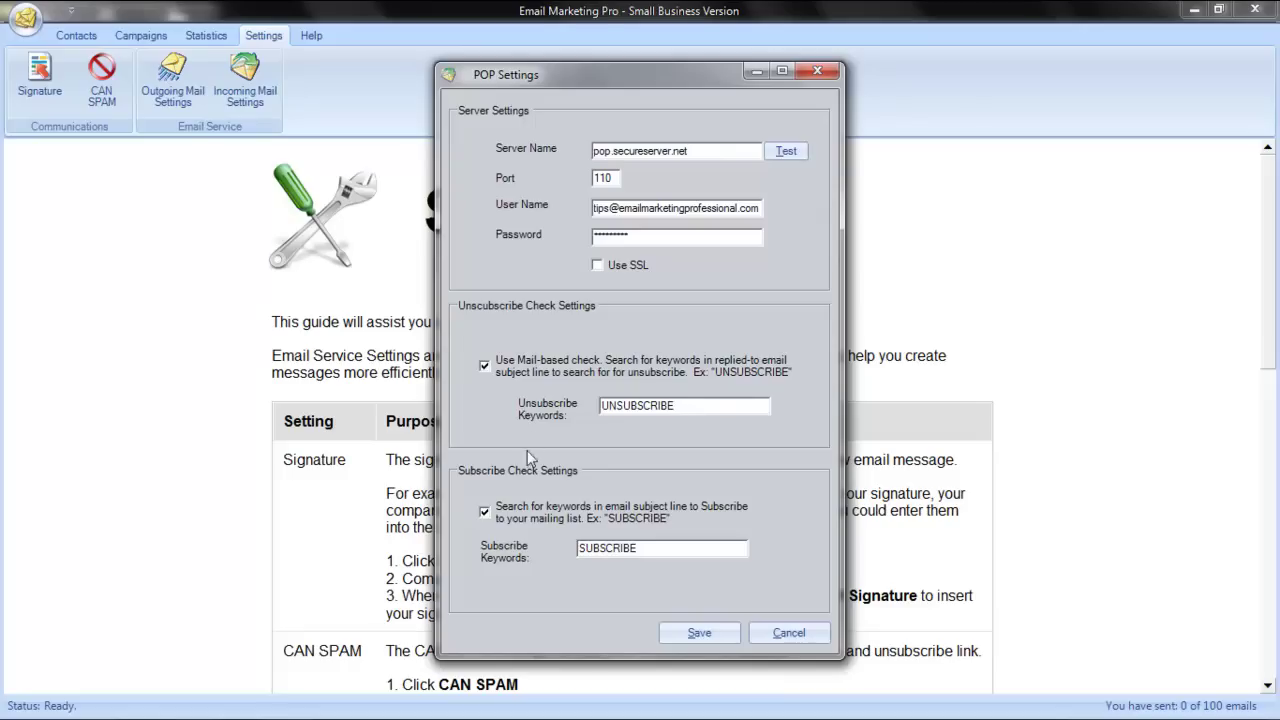
click(684, 548)
click(714, 637)
In the SMTP settings, preview ProMail by Atlantic Software, then choose Other Mail Server
click(180, 104)
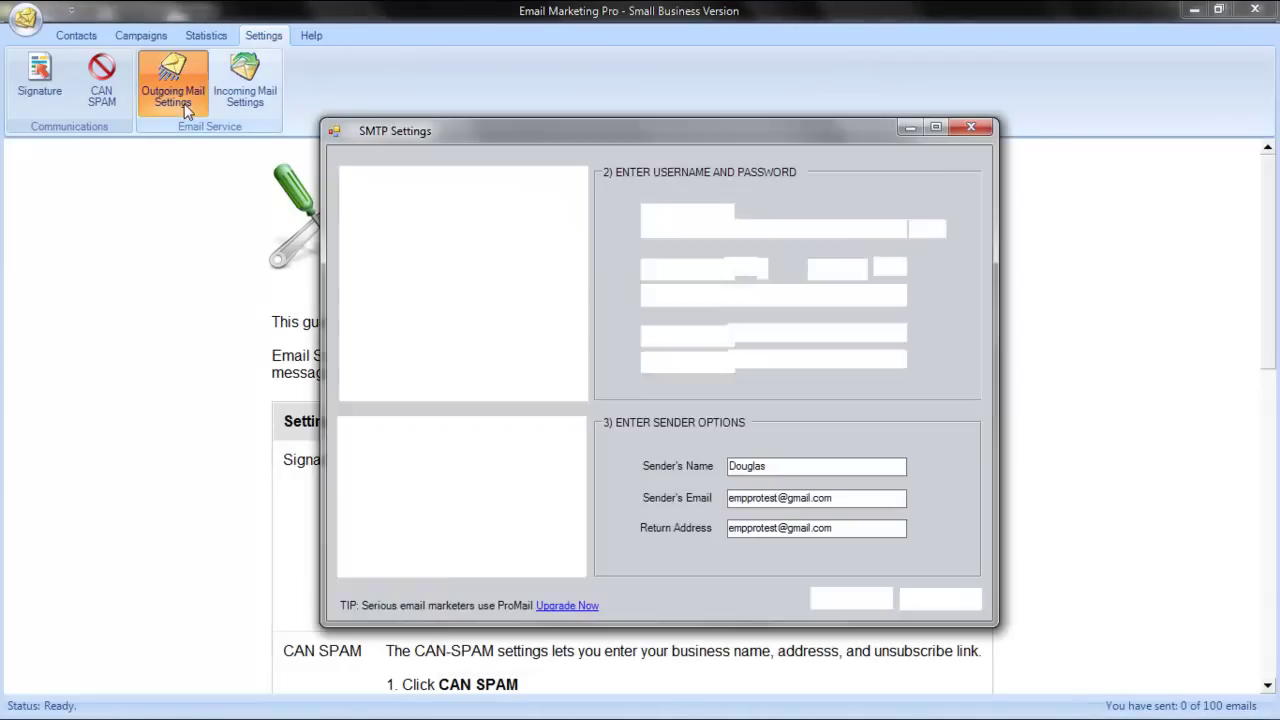
click(498, 211)
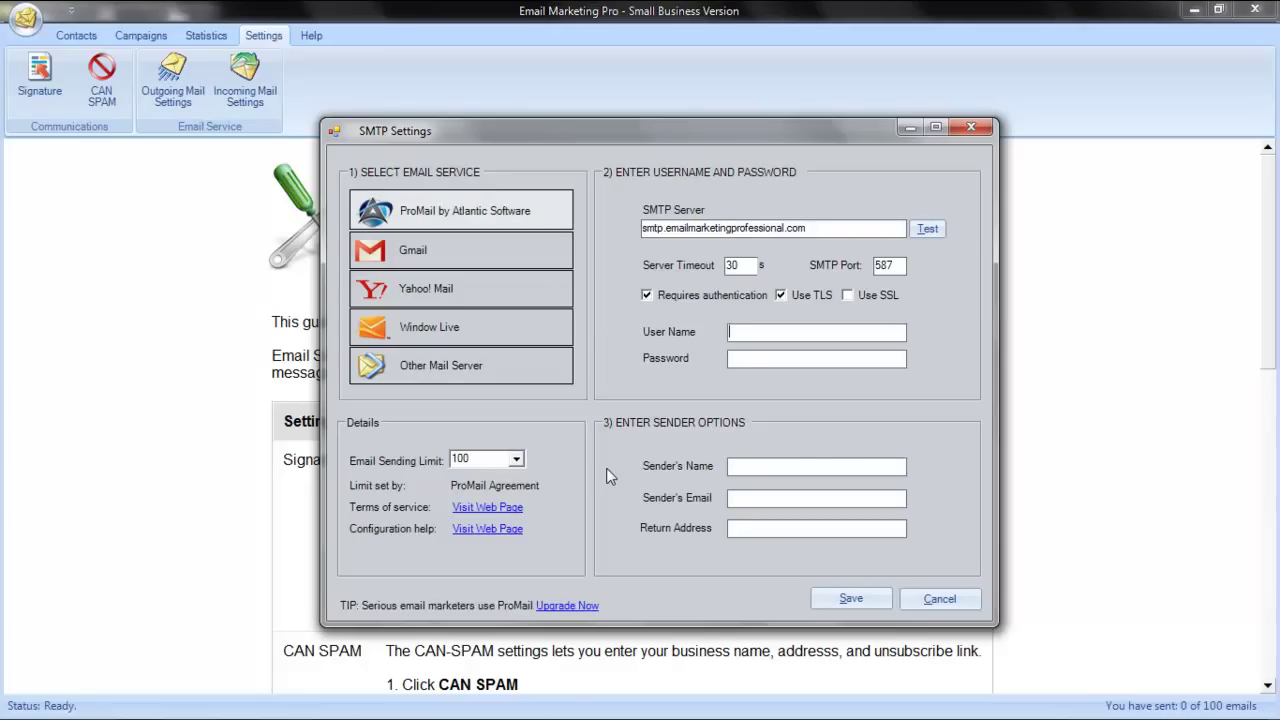
click(570, 606)
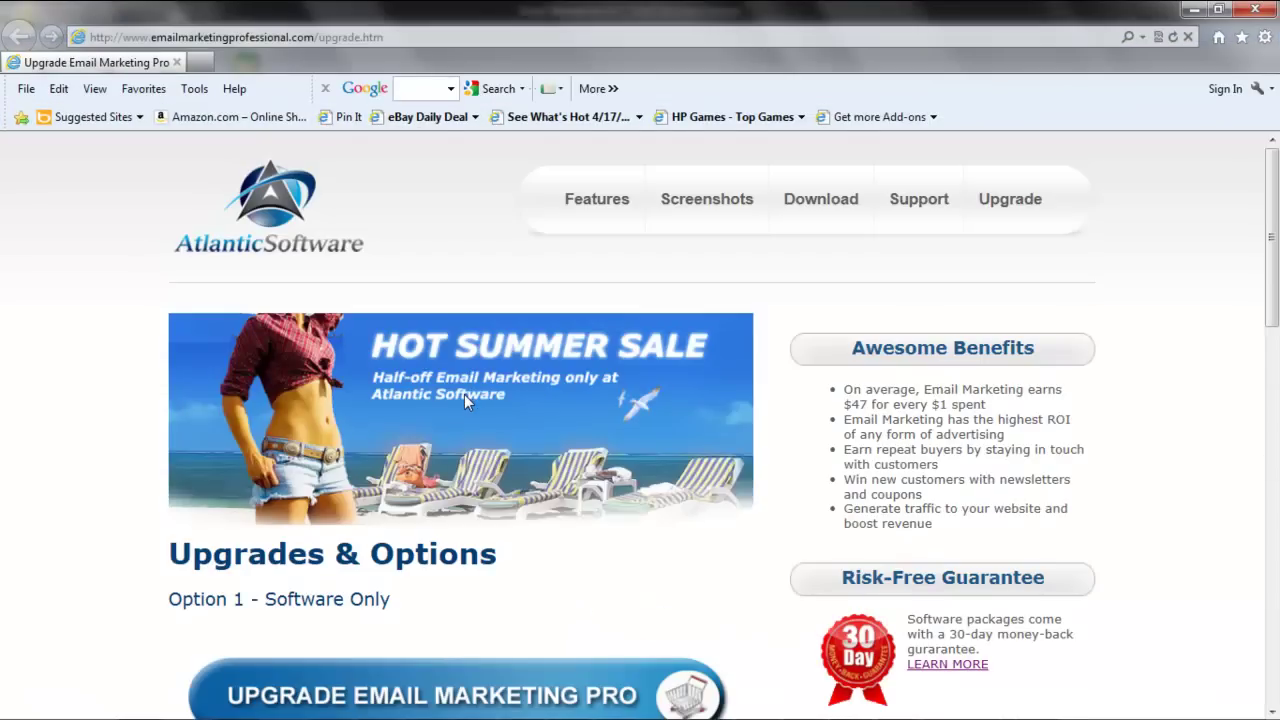
Scroll the upgrade page to Option 2 - Software With Email Service, 1,000 emails per month for $8
scroll(464, 394, down, 4)
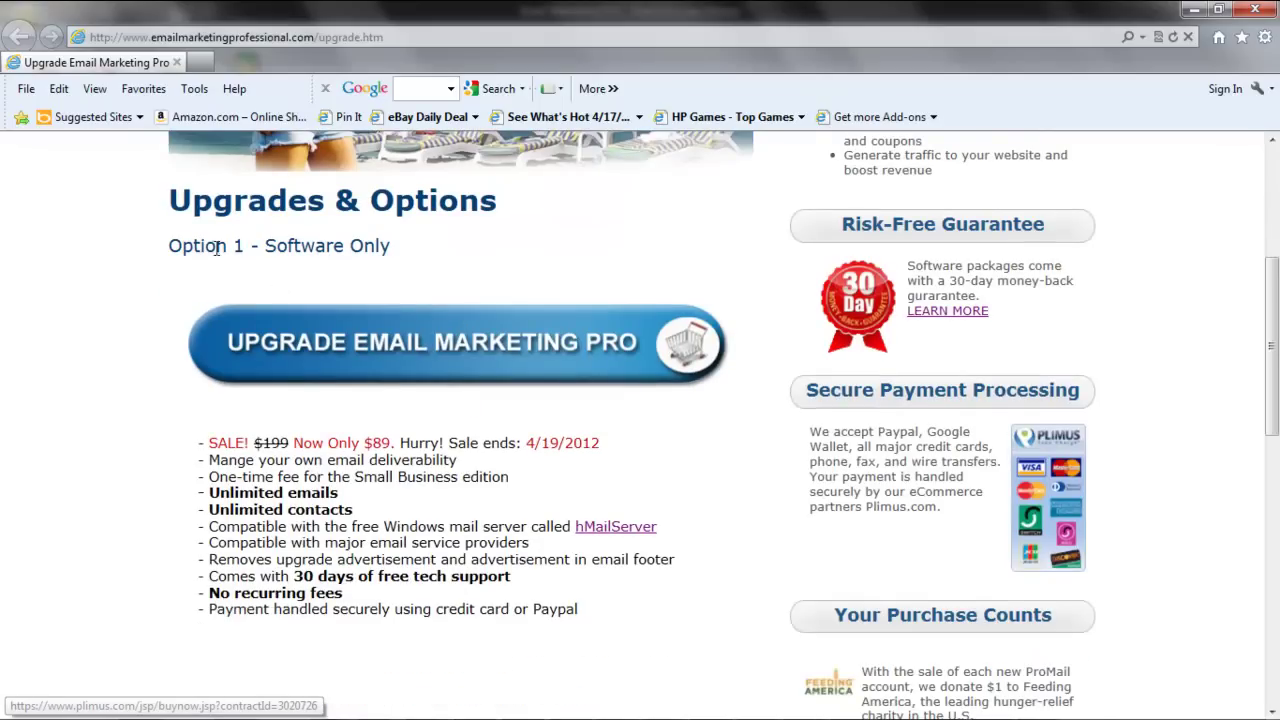
scroll(432, 440, down, 4)
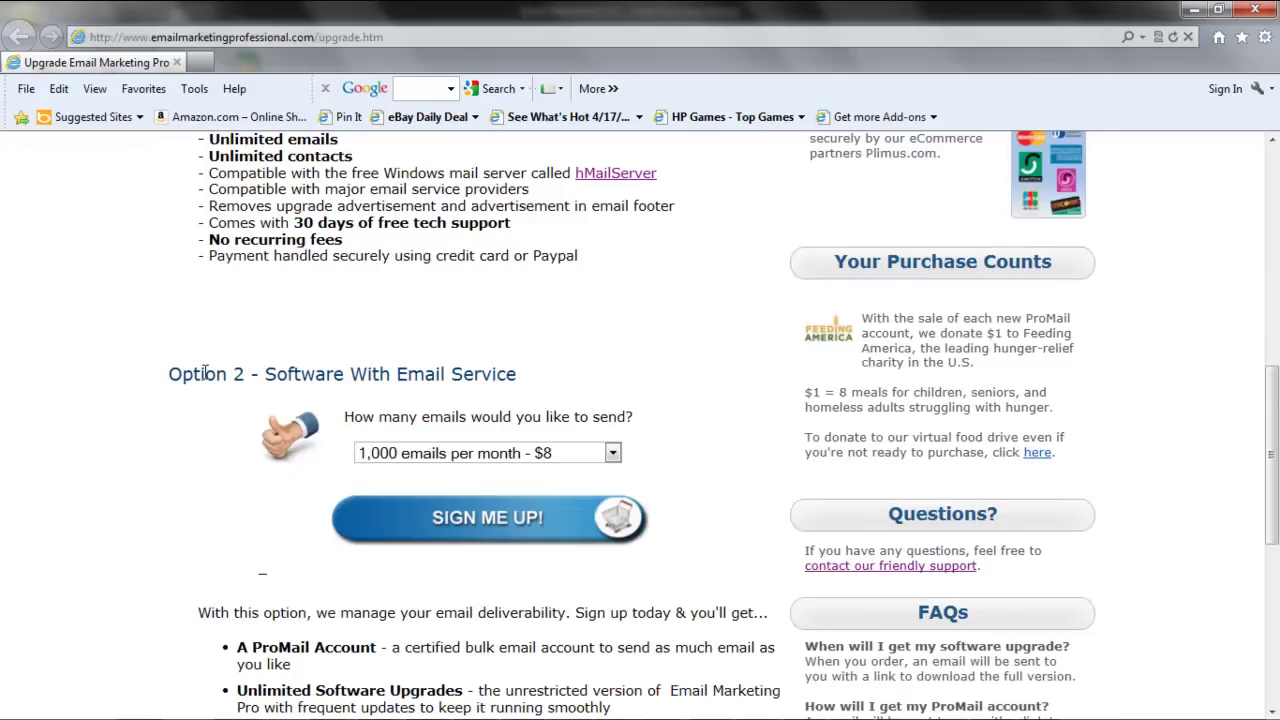
drag(170, 374, 531, 371)
scroll(530, 378, down, 3)
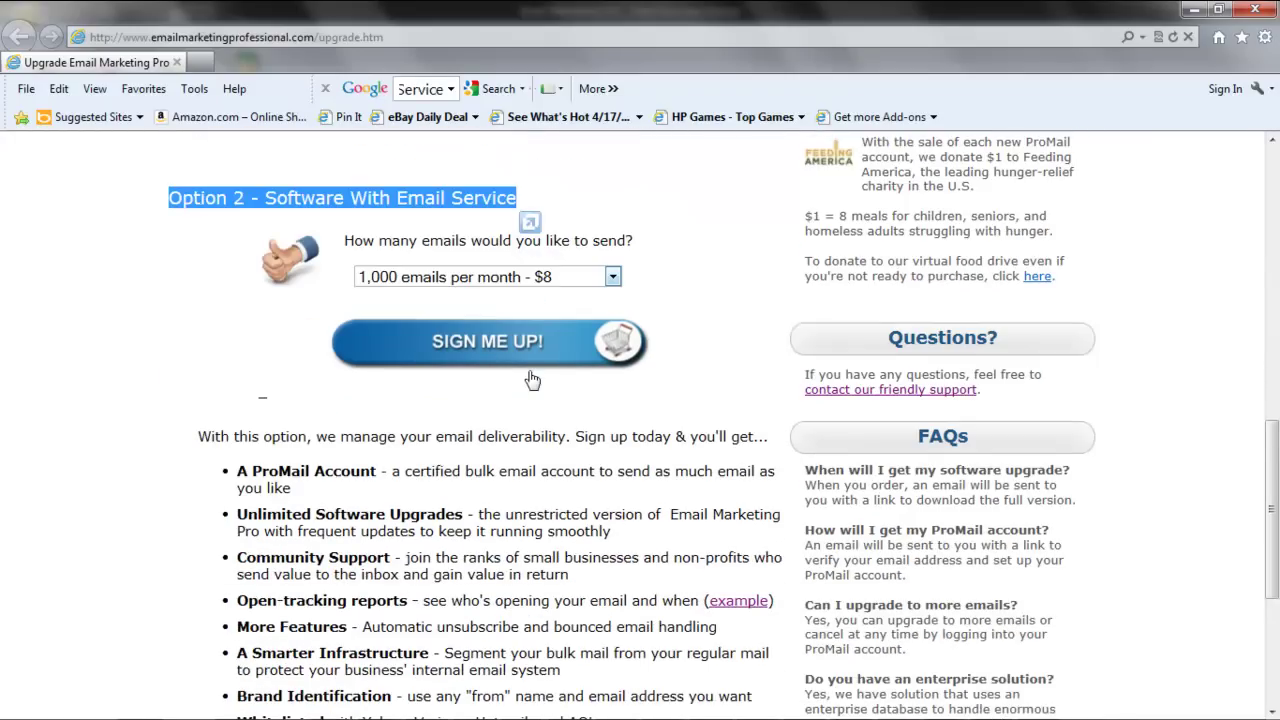